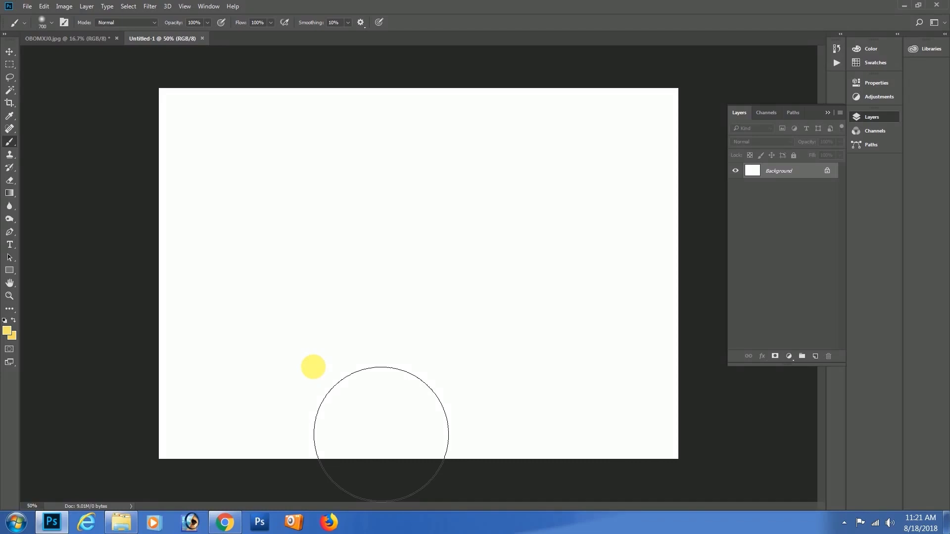
Select the Move tool and bring the OBOMXJ0.jpg bride photo to the front.
key(v)
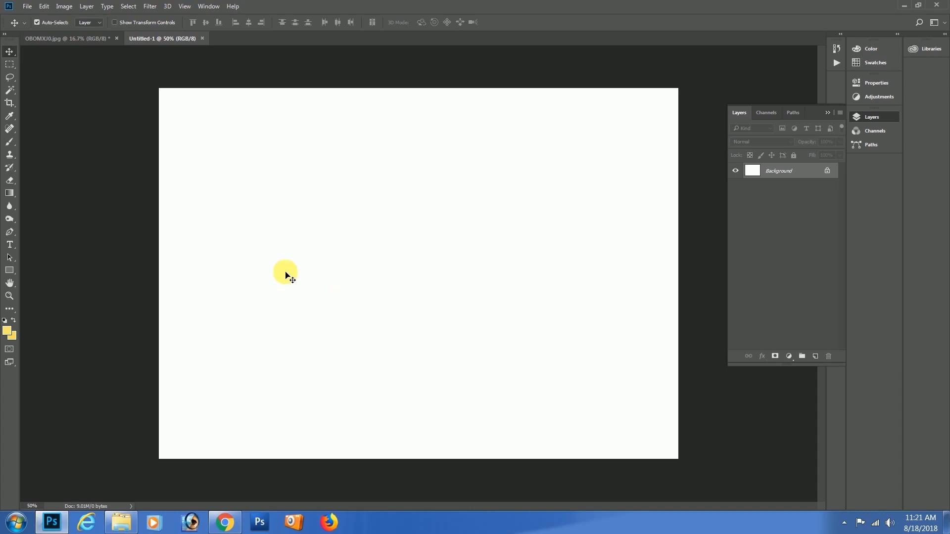
click(82, 38)
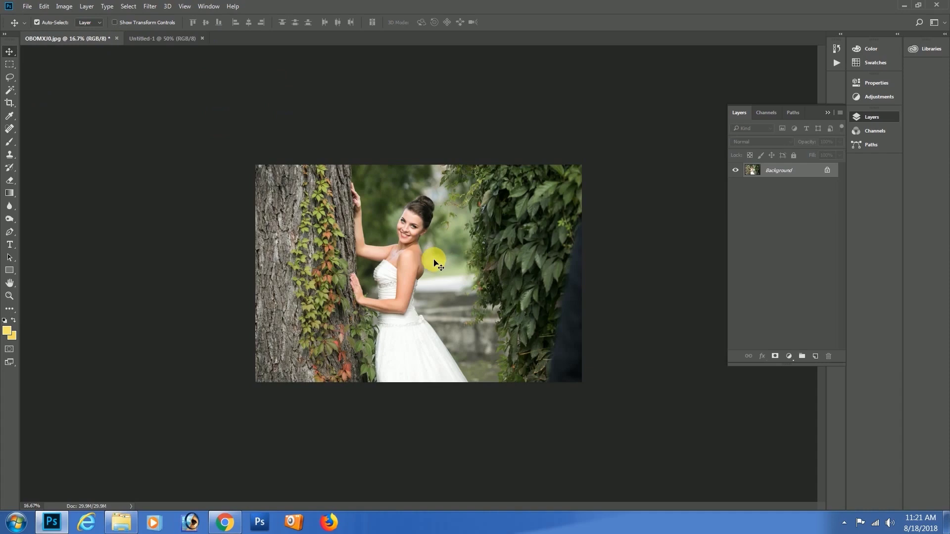
Zoom the bride photo to 25% and open the Filter menu.
key(ctrl+plus)
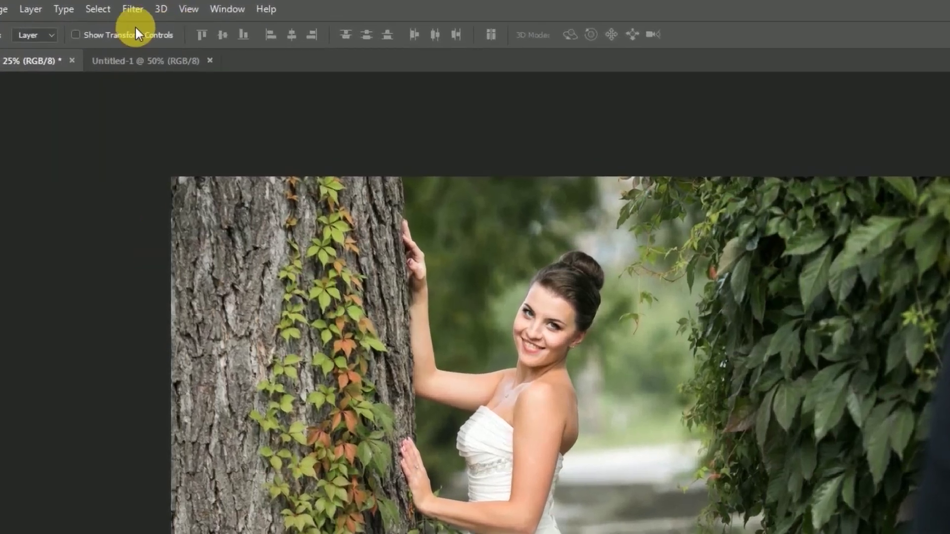
click(146, 7)
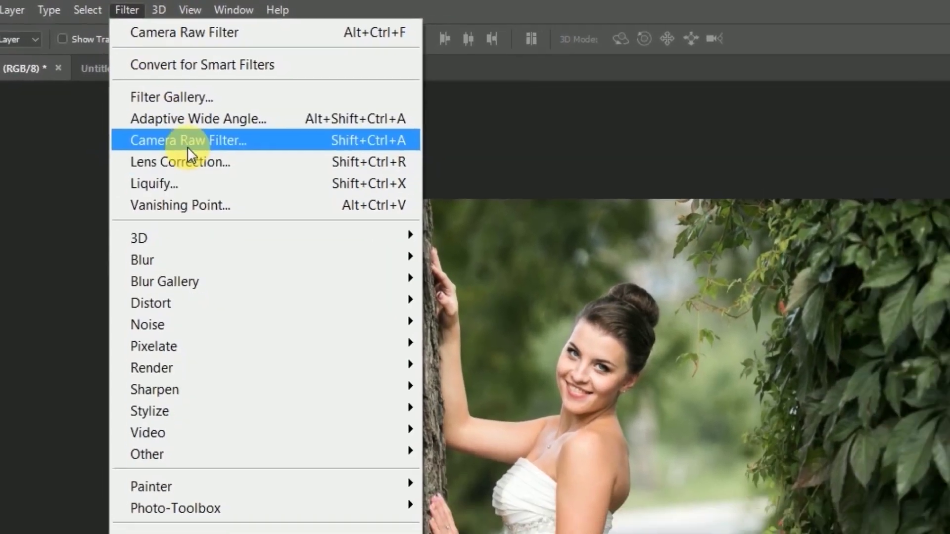
Apply a Camera Raw Filter with Temperature +7, Vibrance +60 and Saturation +3.
click(186, 159)
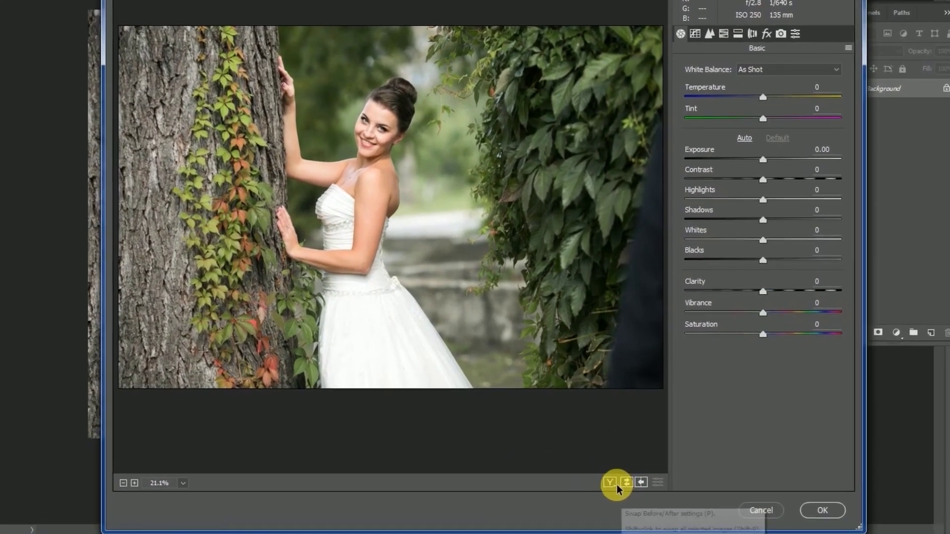
click(571, 470)
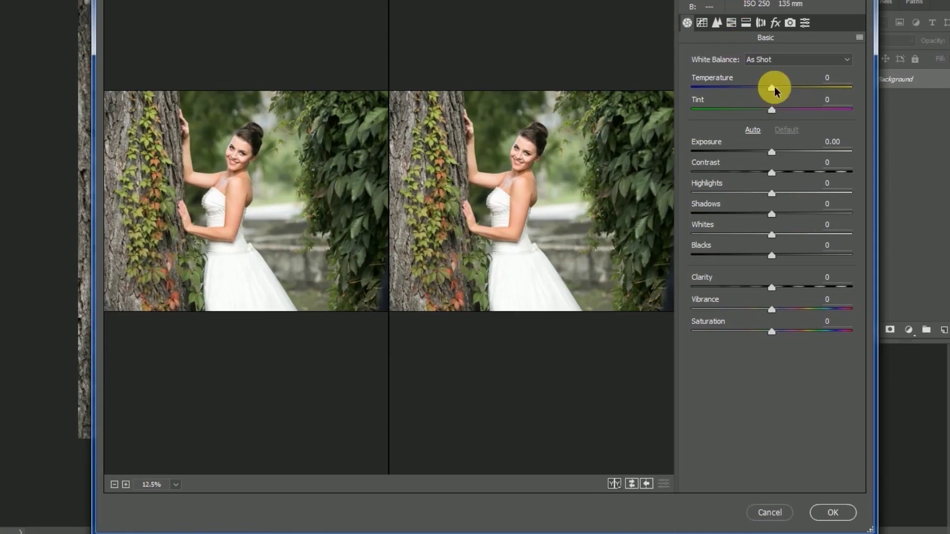
drag(773, 87, 780, 89)
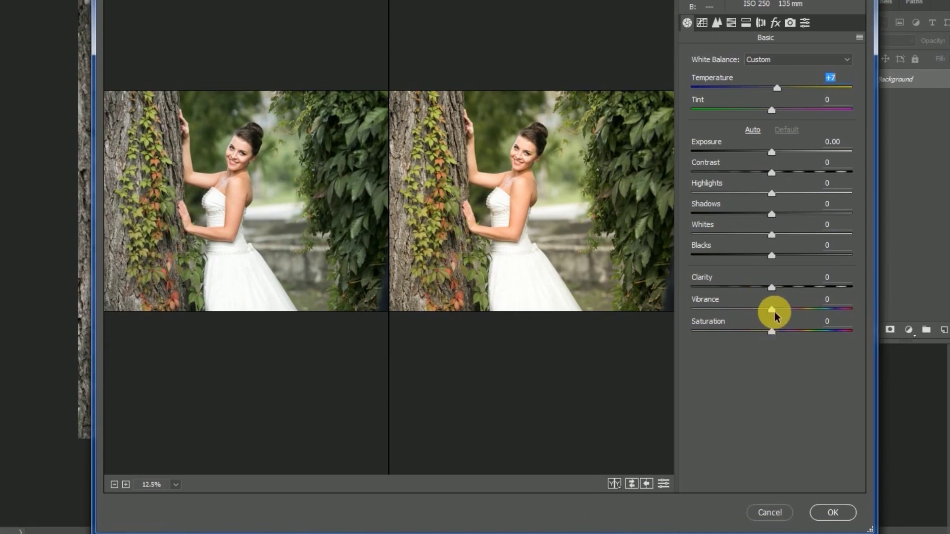
drag(771, 310, 822, 309)
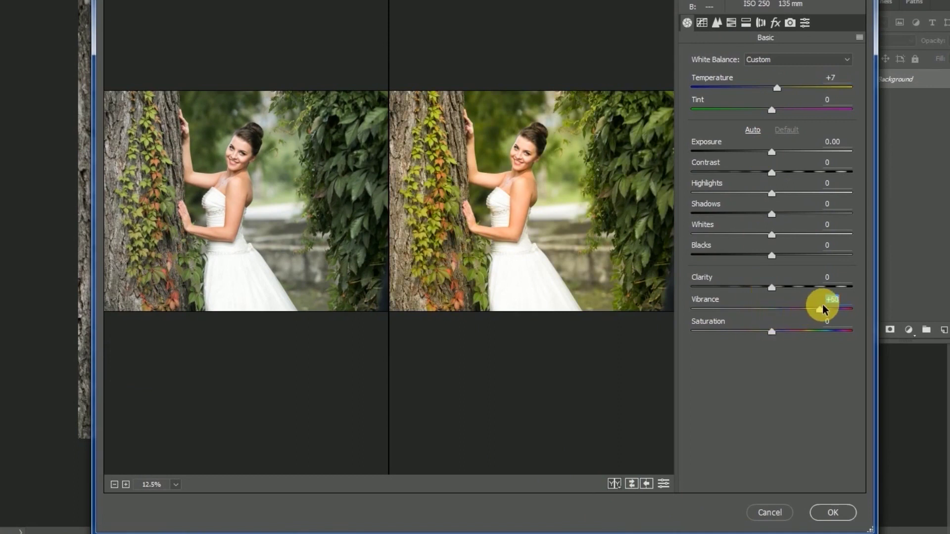
drag(771, 331, 776, 333)
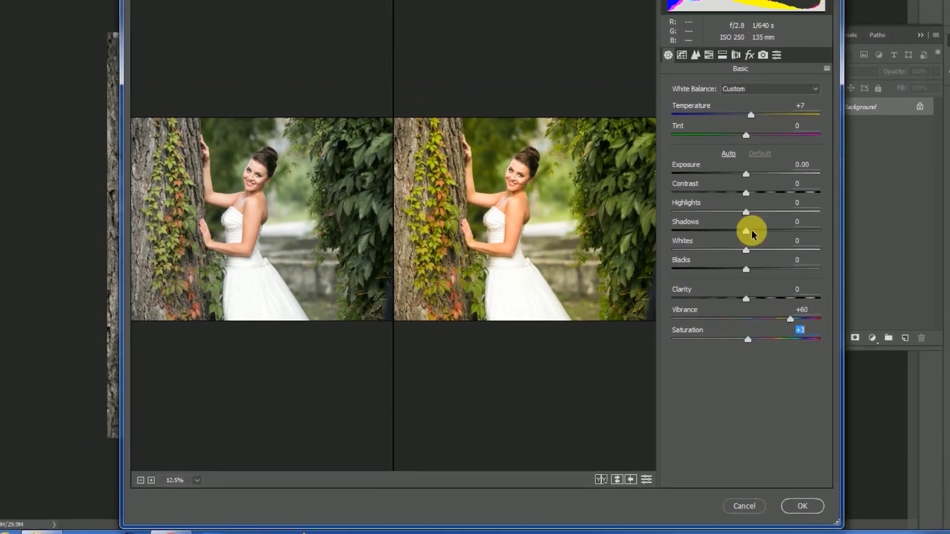
click(723, 486)
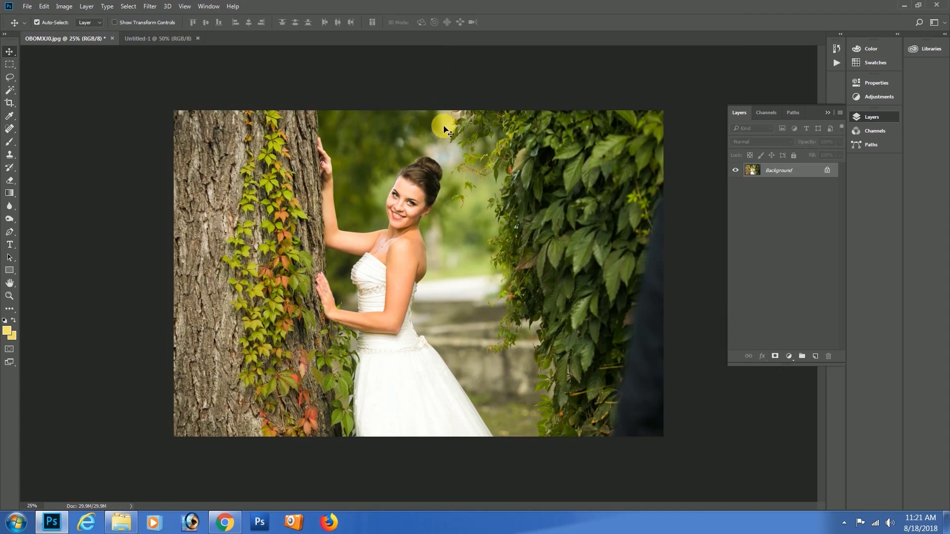
click(7, 330)
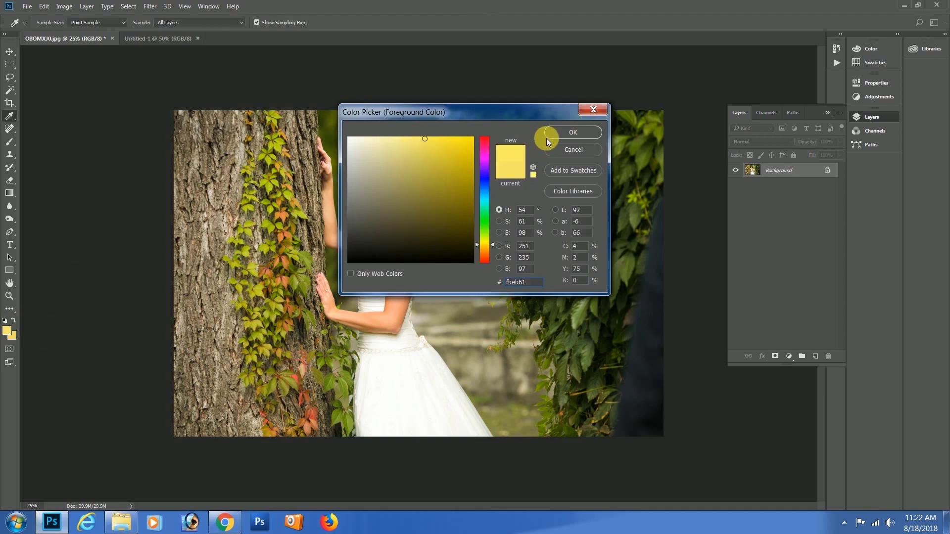
click(560, 149)
key(b)
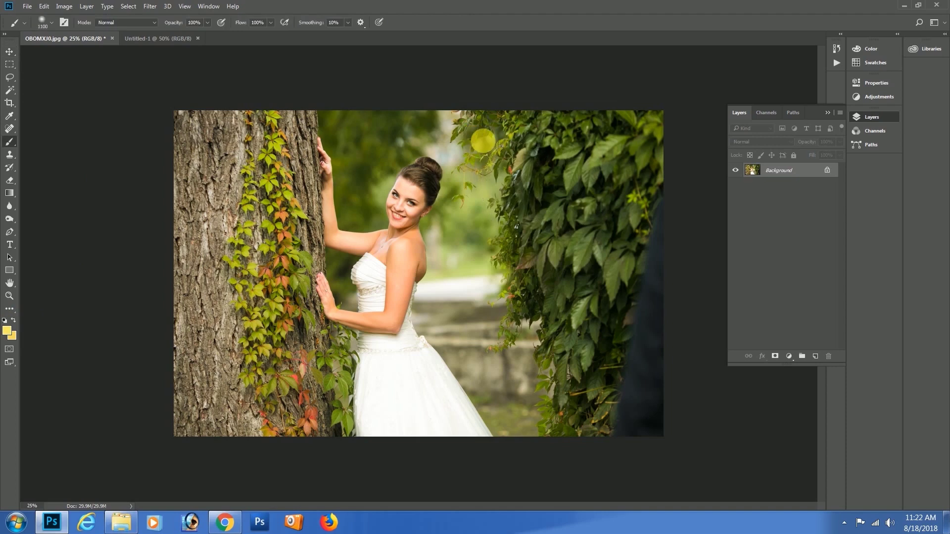
key(bracketleft)
key(bracketleft)
key(bracketleft)
drag(452, 137, 477, 168)
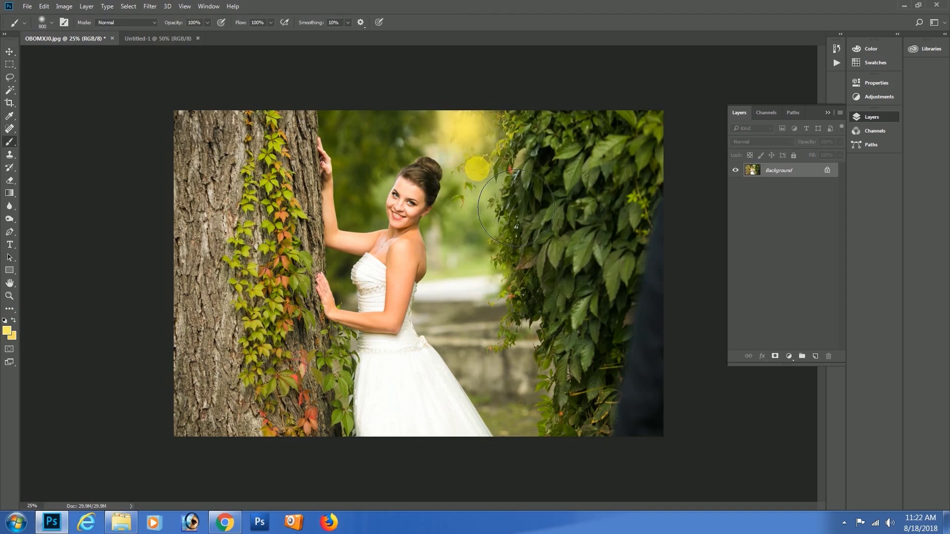
key(ctrl+z)
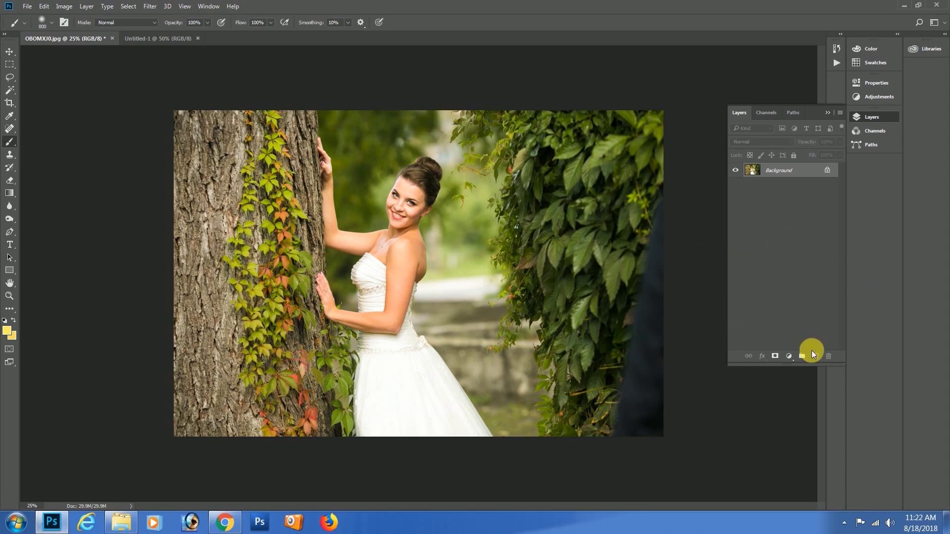
Dab a soft yellow glow at the photo's top on new Layer 1 and duplicate it.
click(815, 357)
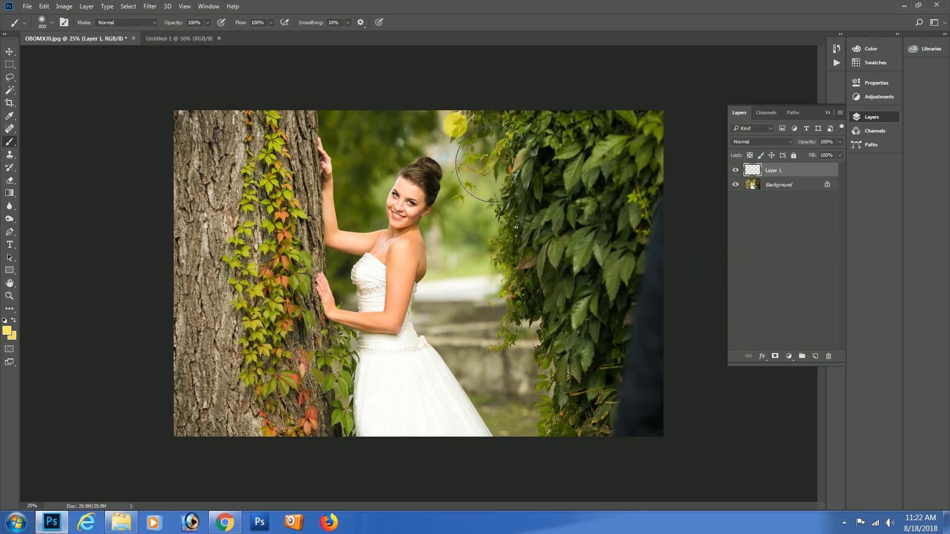
click(465, 126)
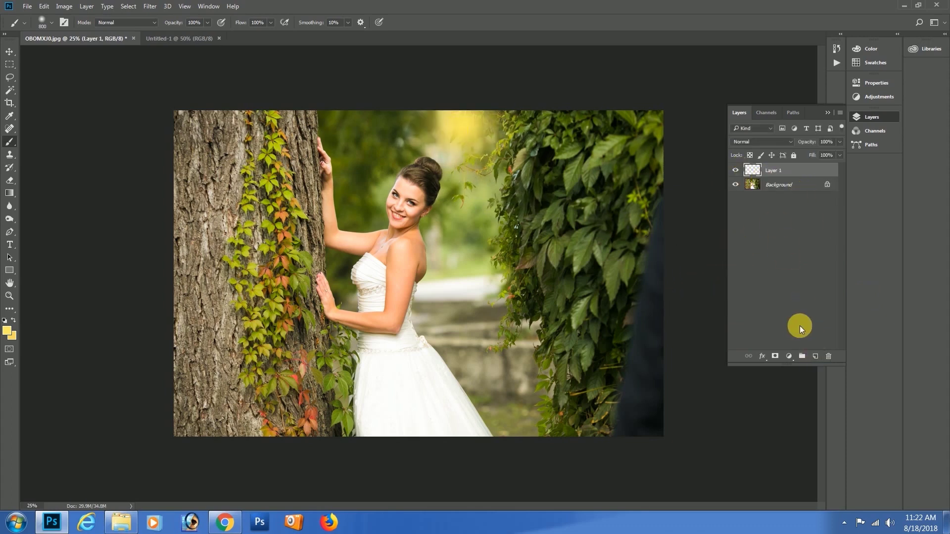
key(ctrl+j)
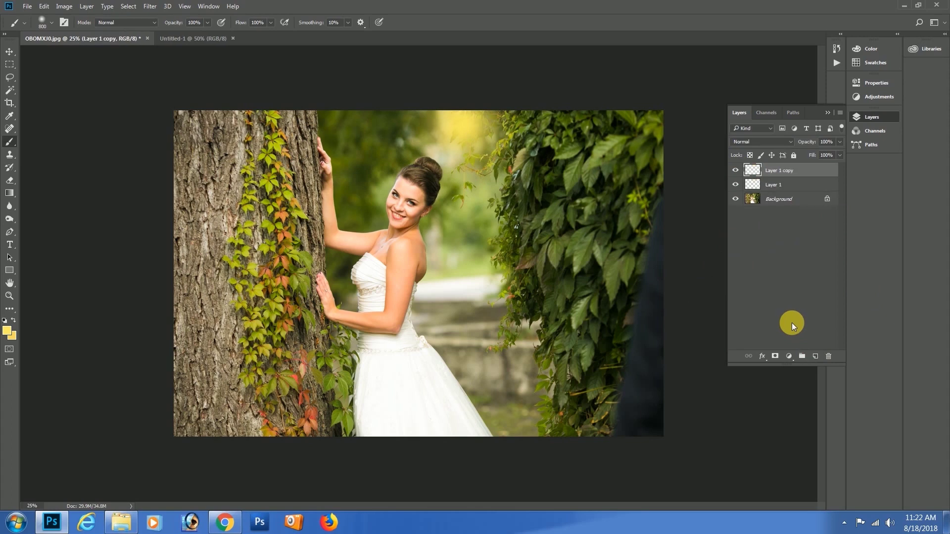
key(ctrl+t)
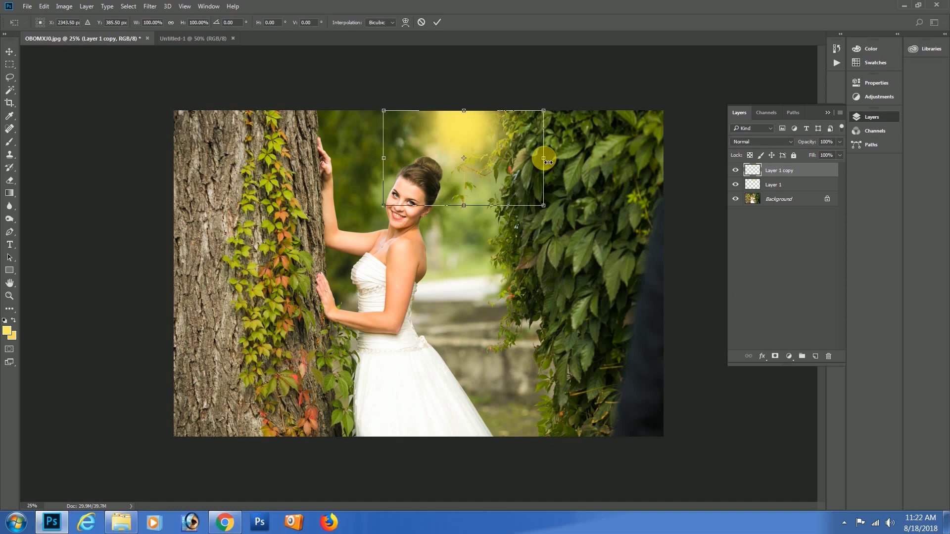
Stretch the yellow glow wider across the top and reposition it.
drag(543, 158, 647, 144)
drag(647, 102, 701, 96)
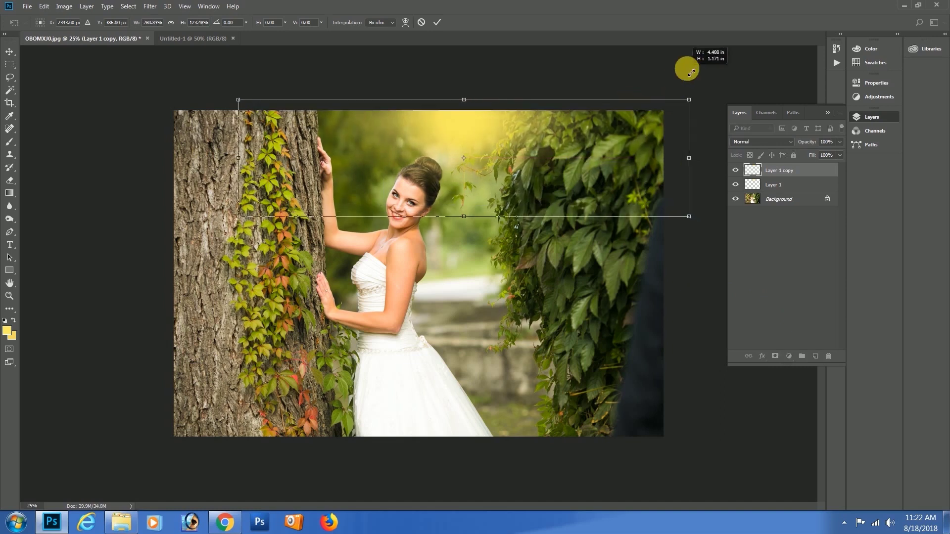
key(Return)
key(ctrl+minus)
click(773, 184)
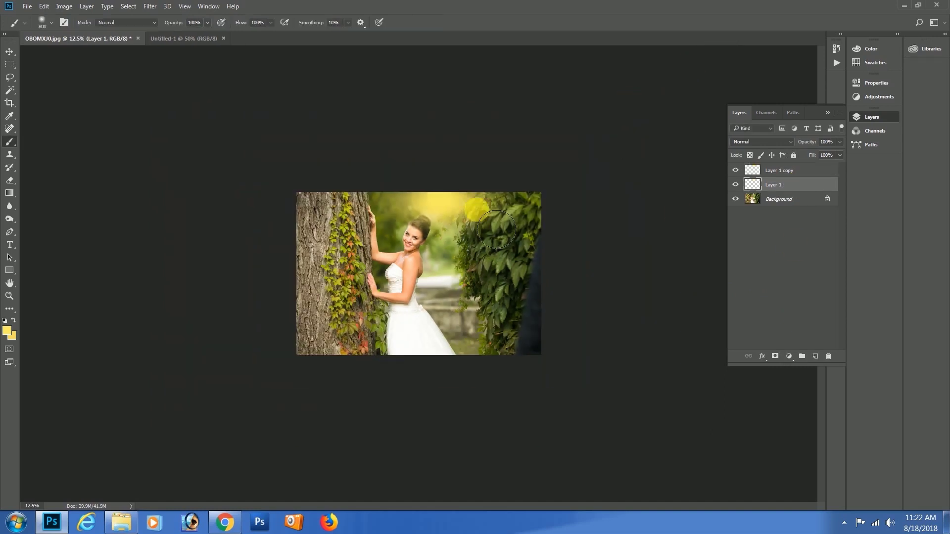
drag(453, 204, 449, 225)
Select both yellow glow layers and enlarge them together across the photo's top.
click(773, 184)
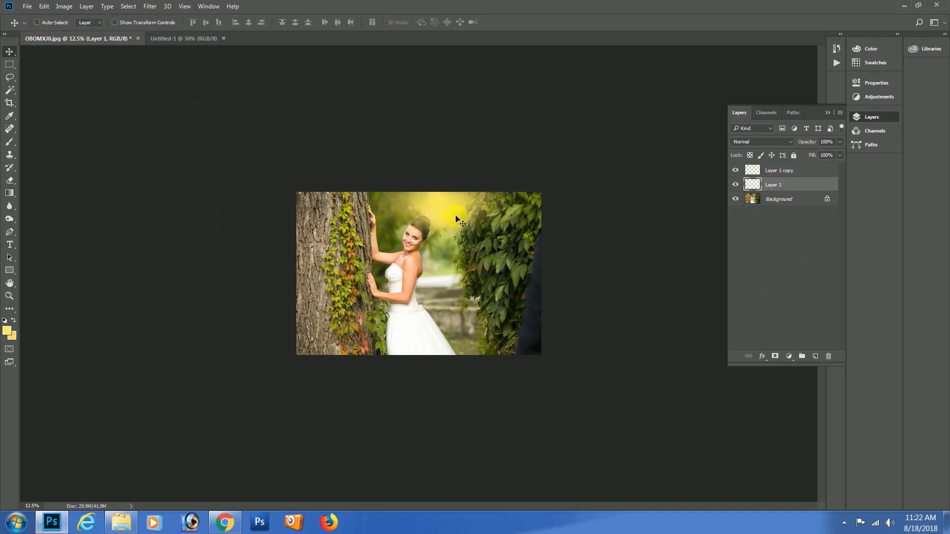
key(ctrl+plus)
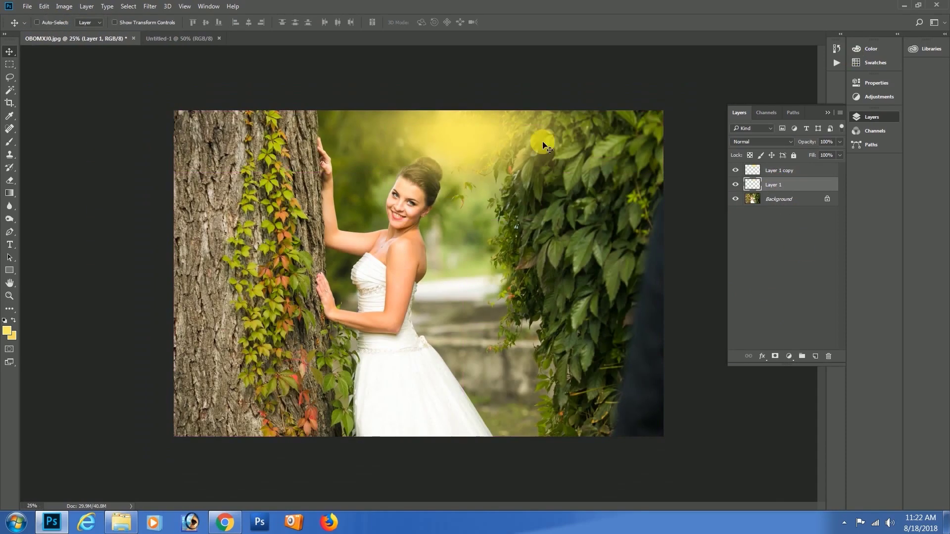
ctrl+click(783, 169)
key(ctrl+t)
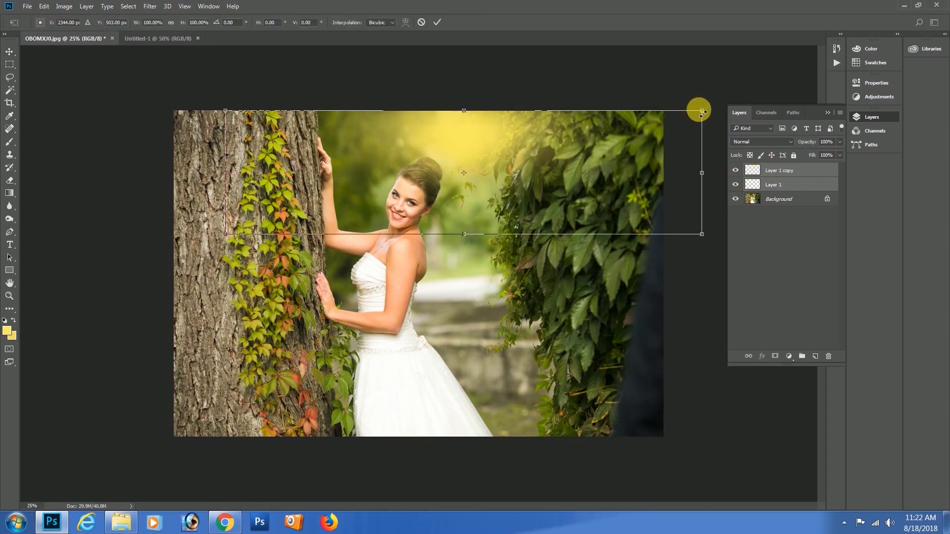
mouse_move(702, 110)
mouse_down()
mouse_move(734, 74)
mouse_move(649, 144)
mouse_up()
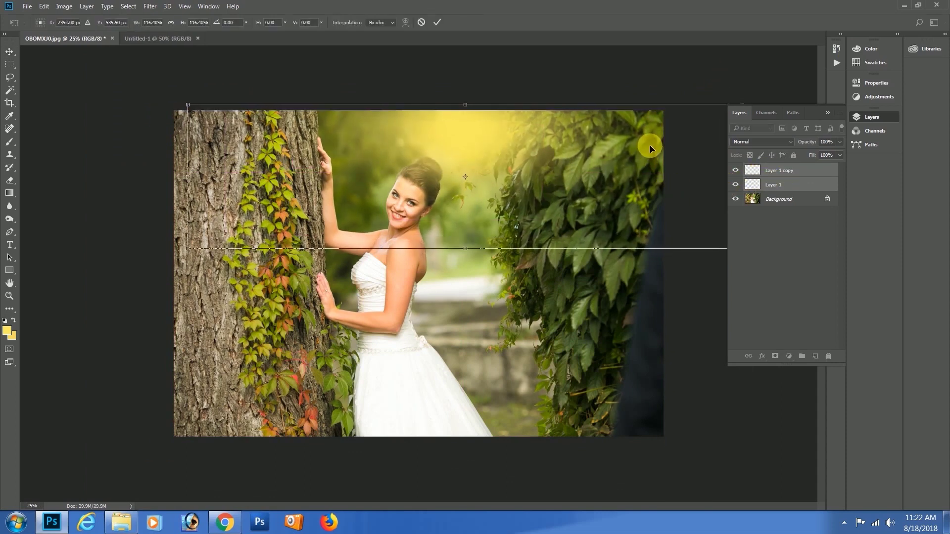
key(Return)
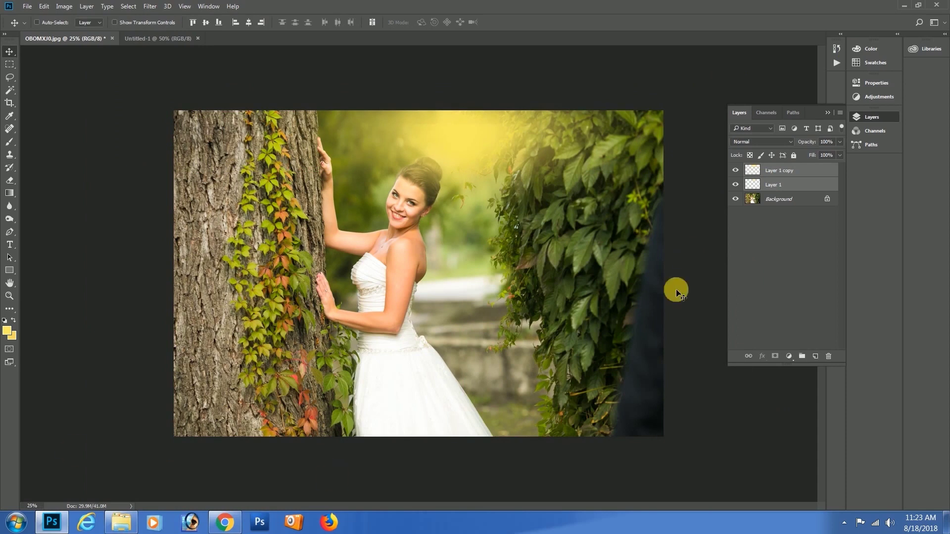
On new Layer 2, paint a white sun spot near the top centre with a 500 brush.
click(815, 356)
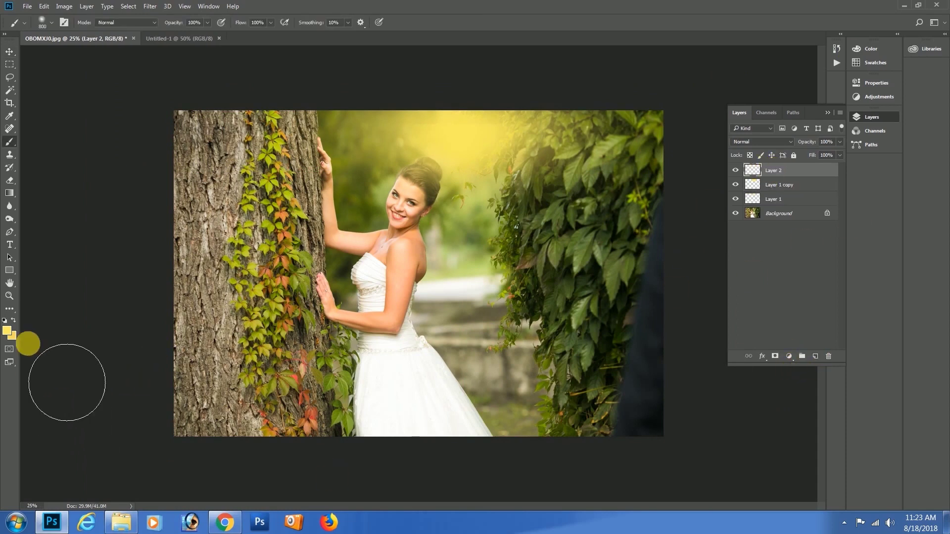
click(7, 330)
drag(372, 199, 348, 137)
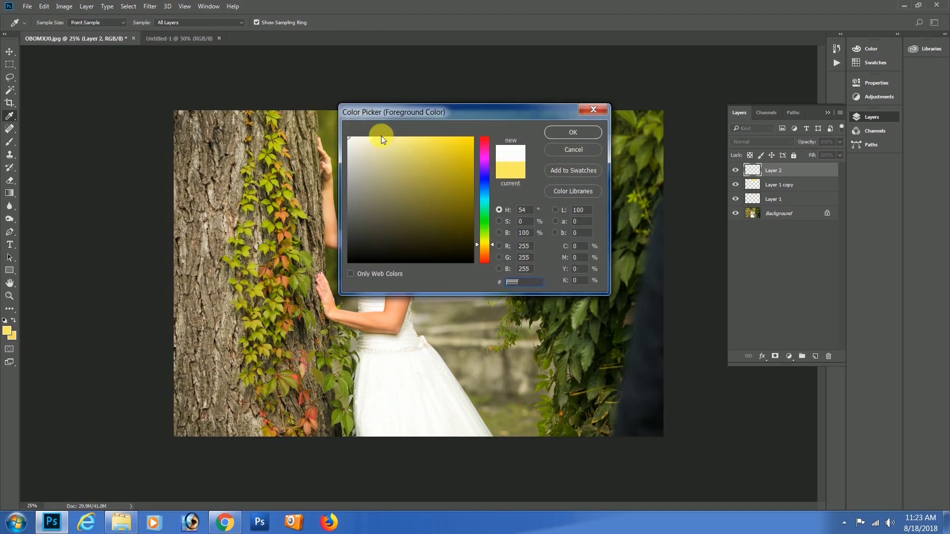
click(563, 136)
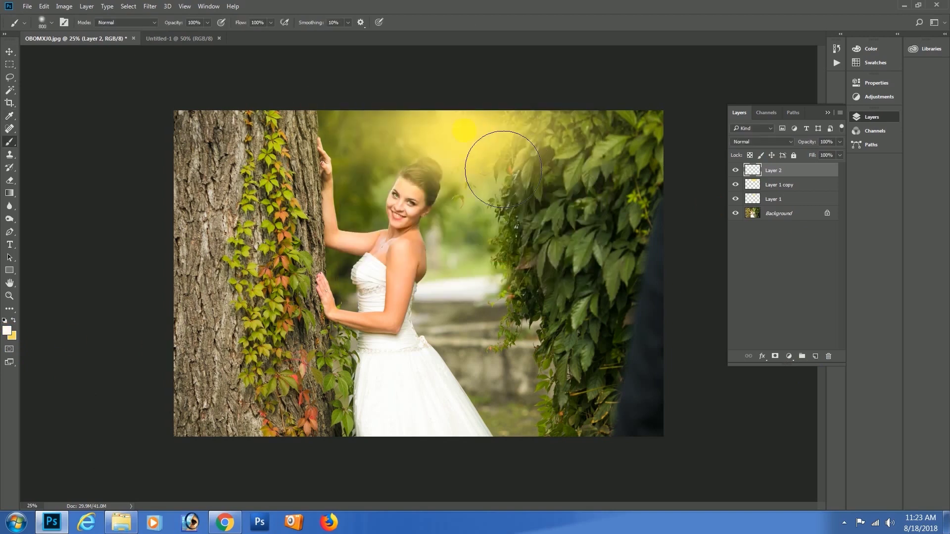
key(bracketleft)
key(bracketleft)
click(452, 128)
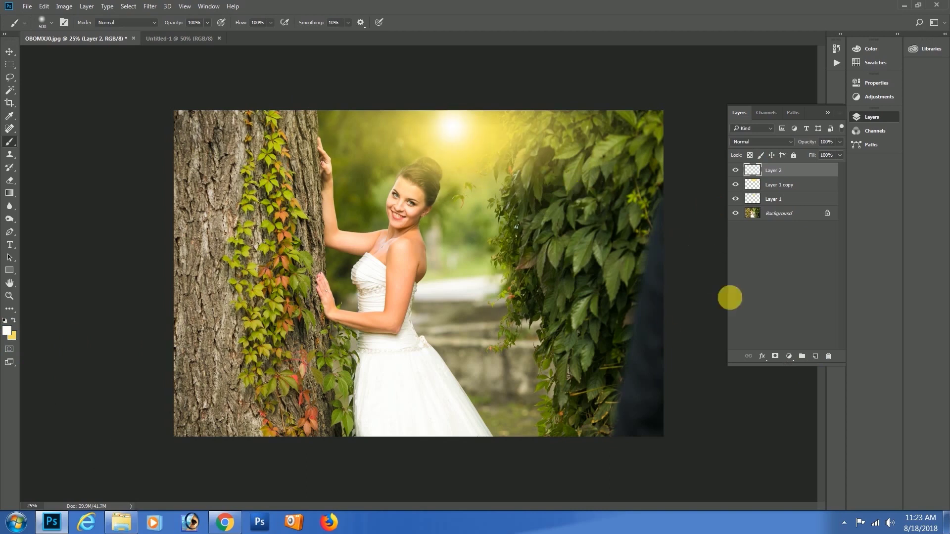
Scale the white glow slightly larger and wider, then move it to the top edge.
key(ctrl+t)
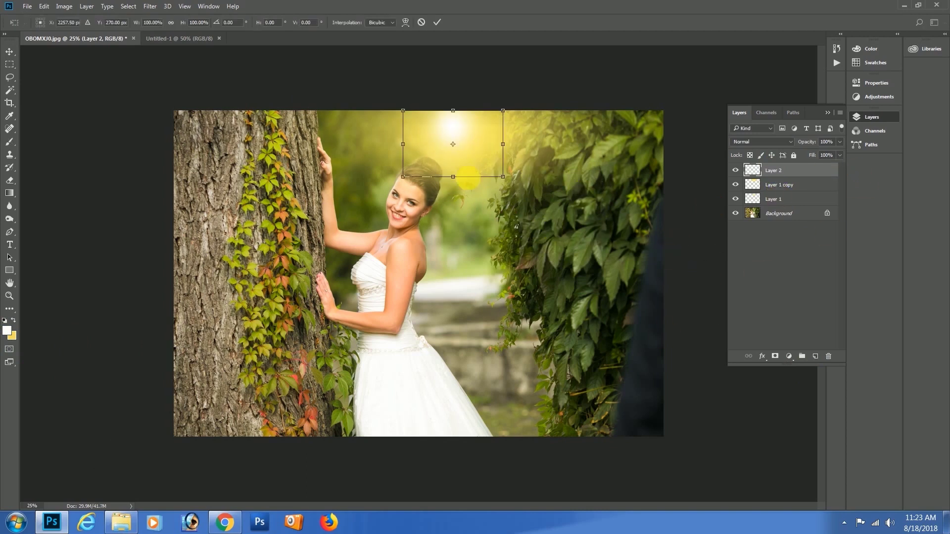
drag(503, 113, 506, 106)
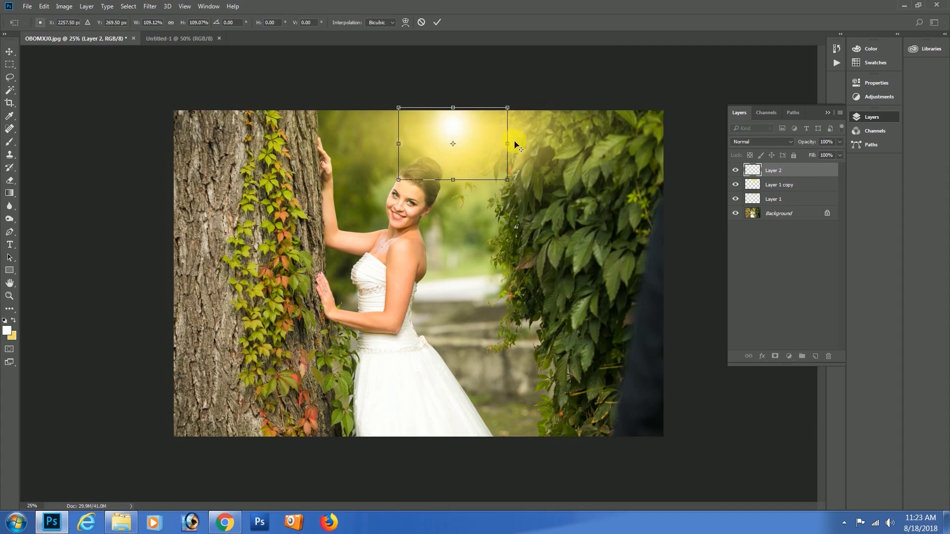
drag(510, 145, 516, 144)
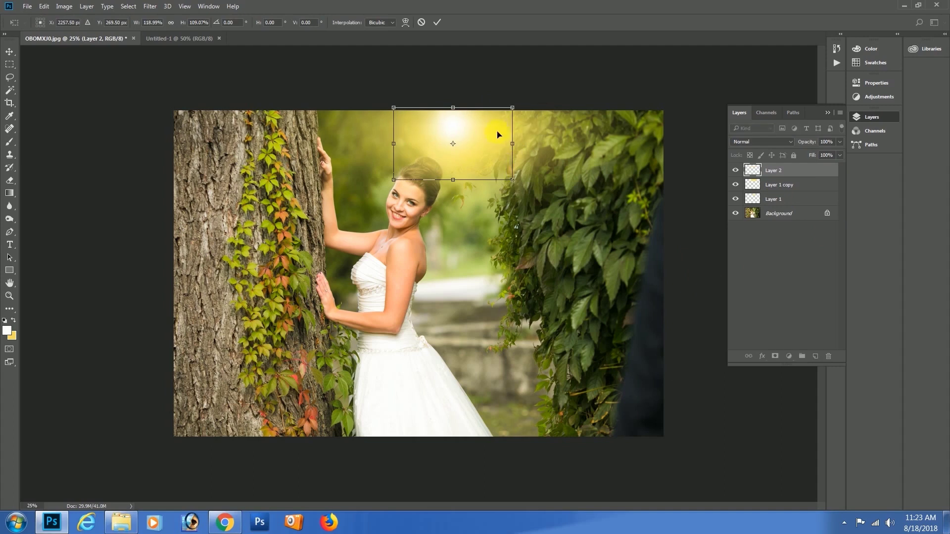
key(Return)
drag(468, 134, 465, 141)
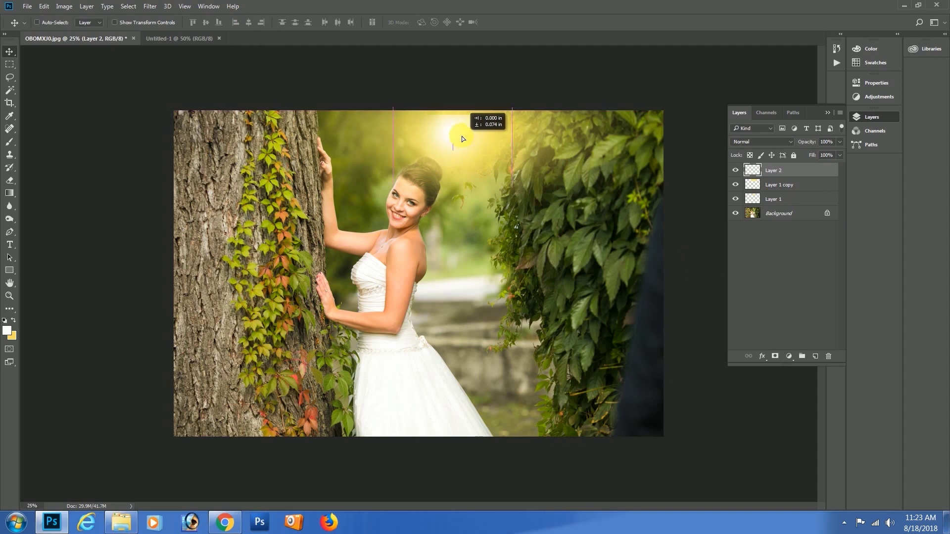
drag(464, 140, 456, 116)
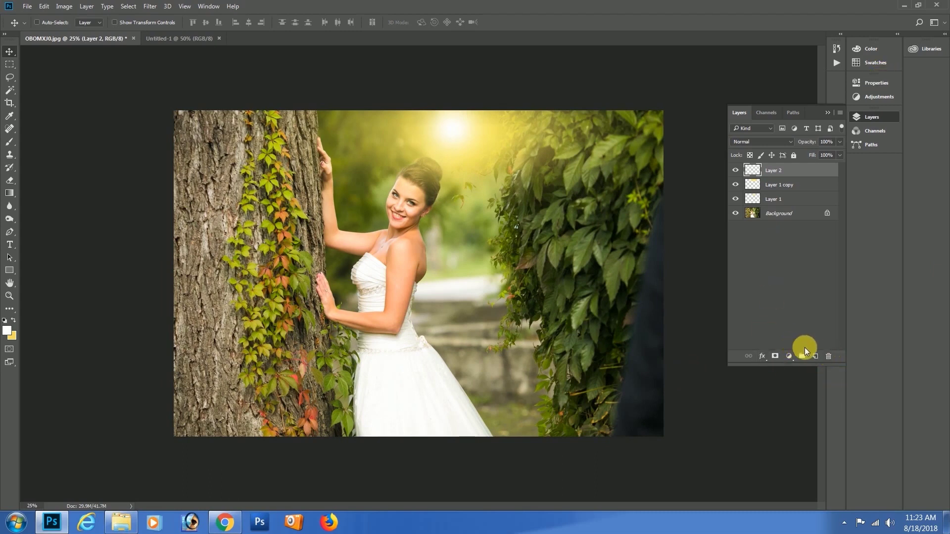
Add a new layer and a Hue/Saturation adjustment with Hue +43 and Saturation +3.
click(817, 356)
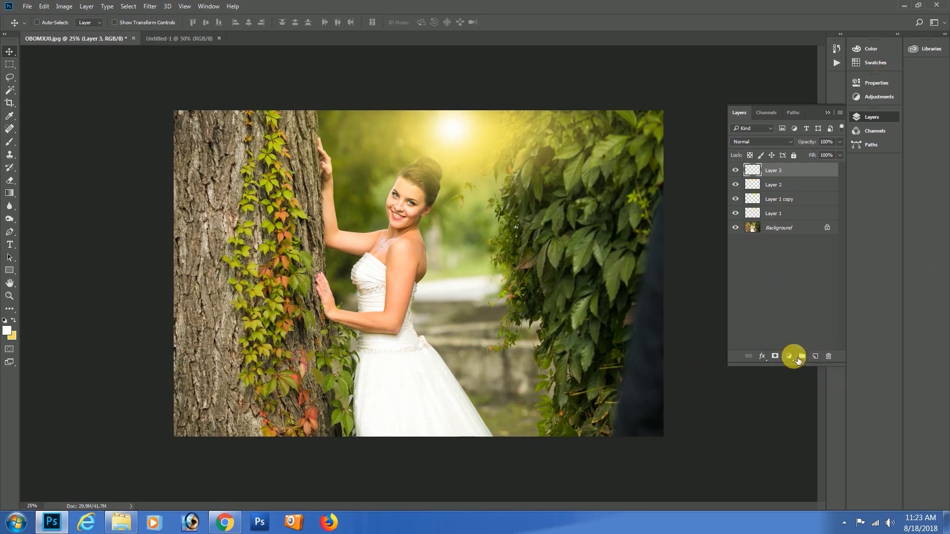
click(789, 356)
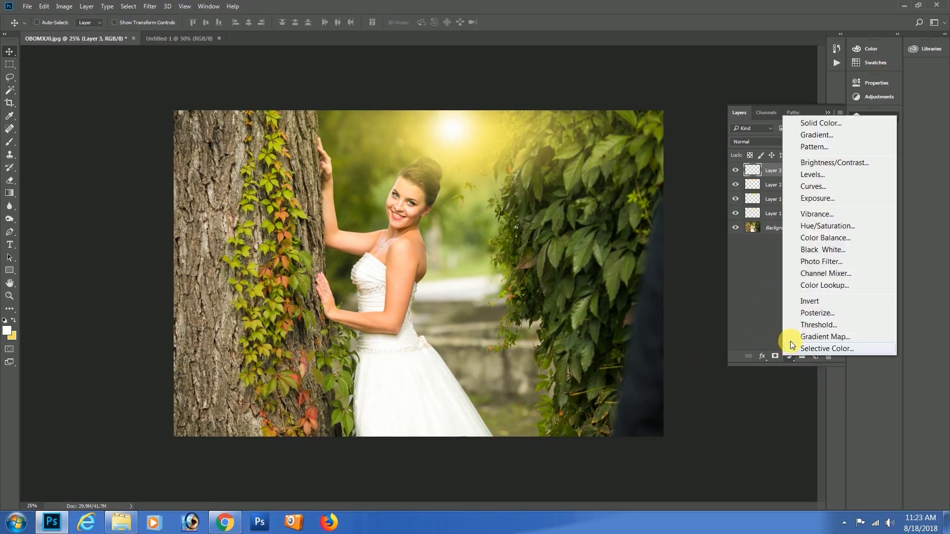
click(824, 227)
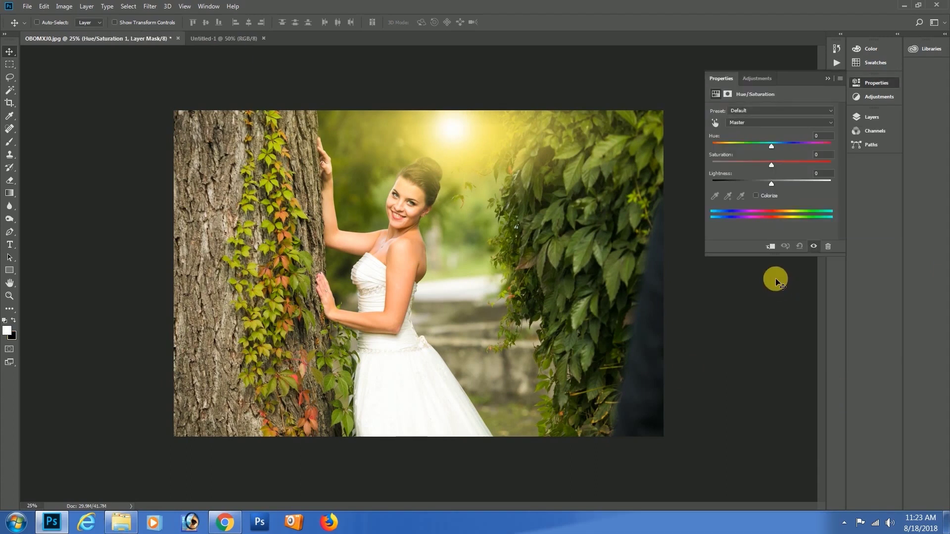
drag(771, 146, 797, 143)
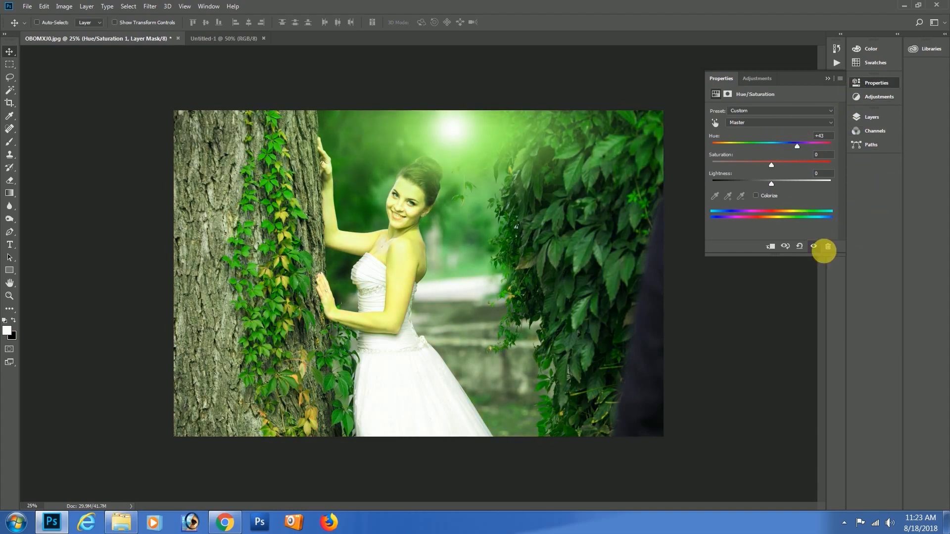
drag(769, 168, 792, 165)
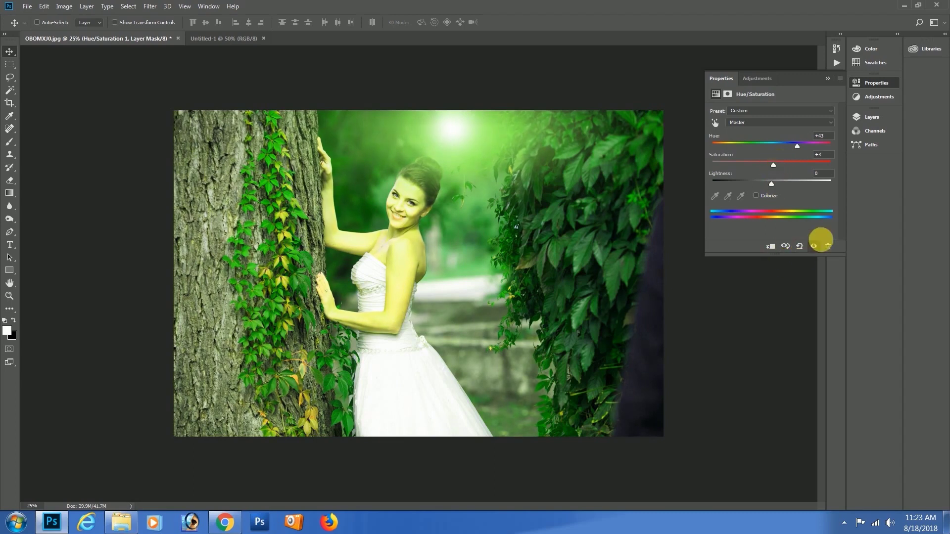
click(826, 81)
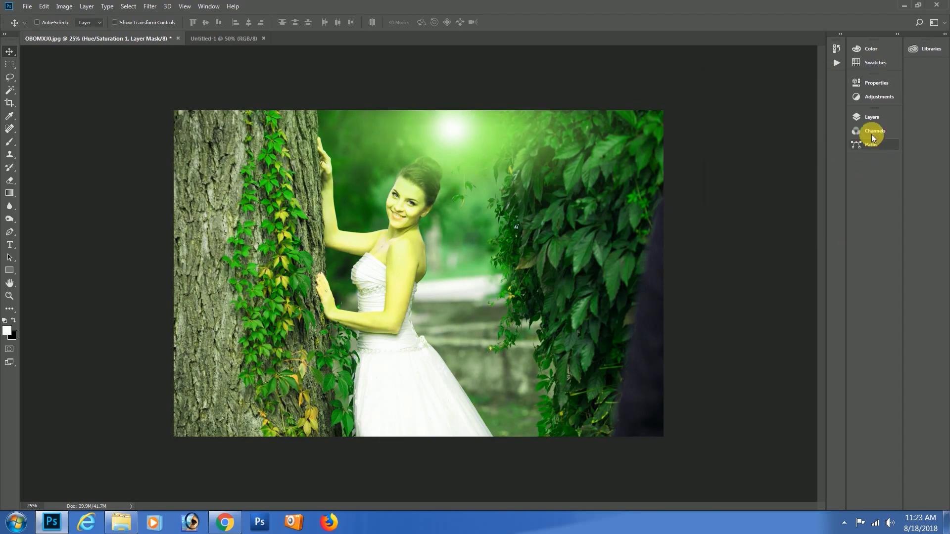
Add a layer mask to Hue/Saturation 1 and invert it to black.
click(869, 118)
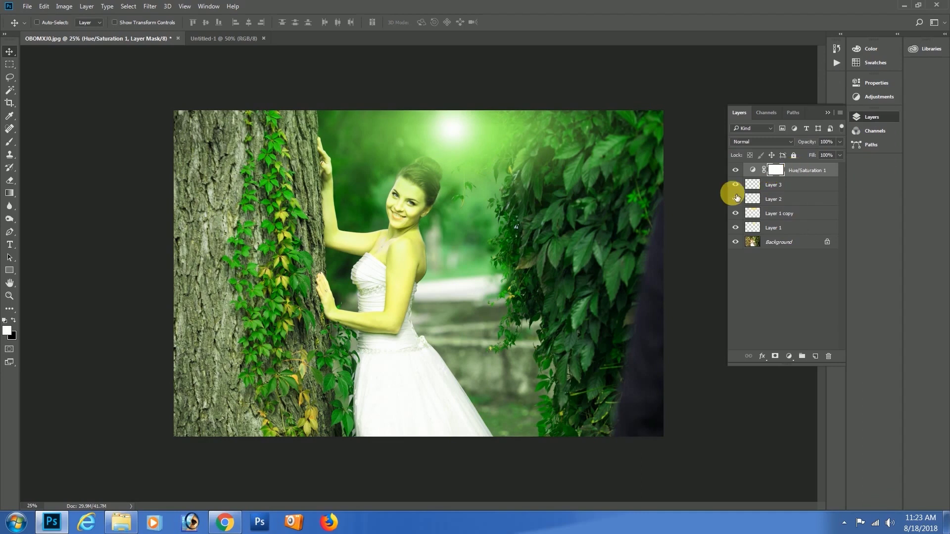
click(775, 356)
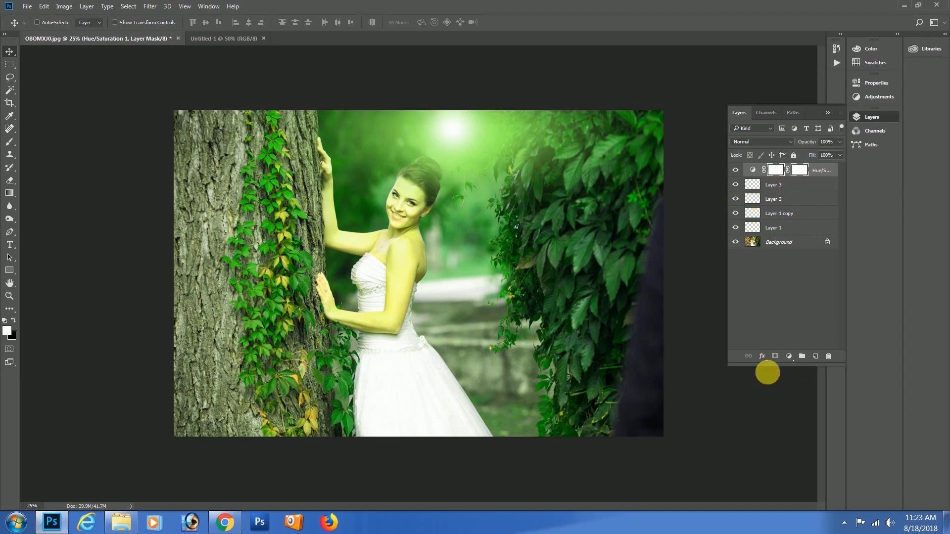
key(ctrl+i)
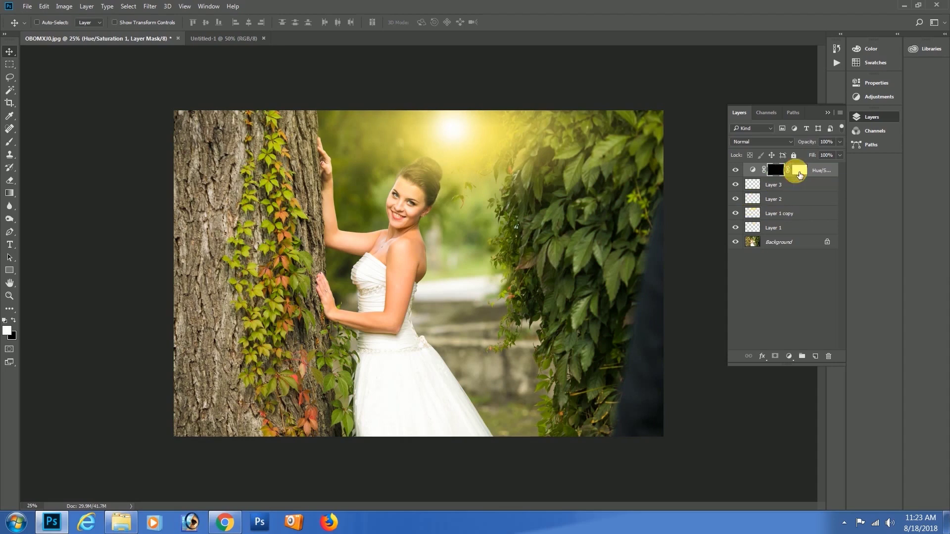
Brush white on the mask to restore the green on the vines and right-side foliage.
key(b)
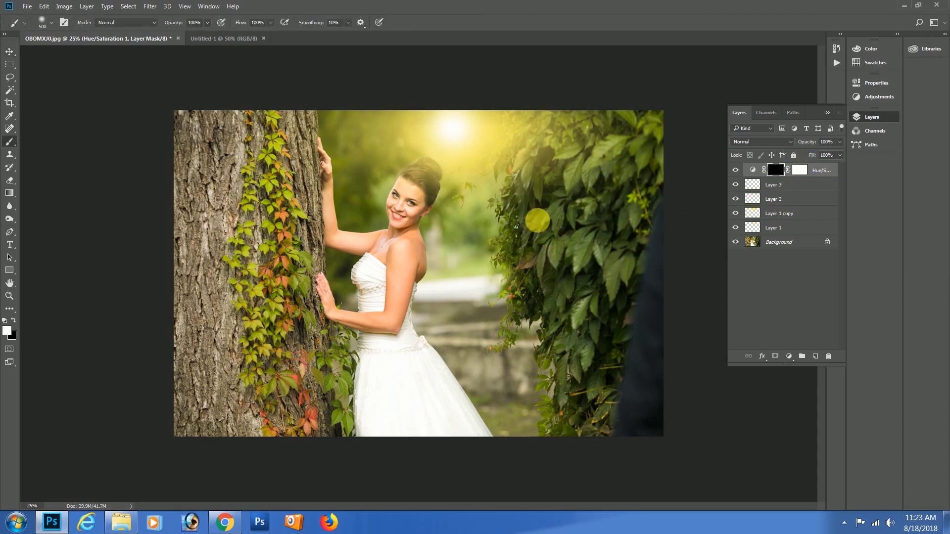
mouse_move(547, 318)
mouse_down()
mouse_move(536, 276)
mouse_move(553, 274)
mouse_move(267, 277)
mouse_up()
key(bracketright)
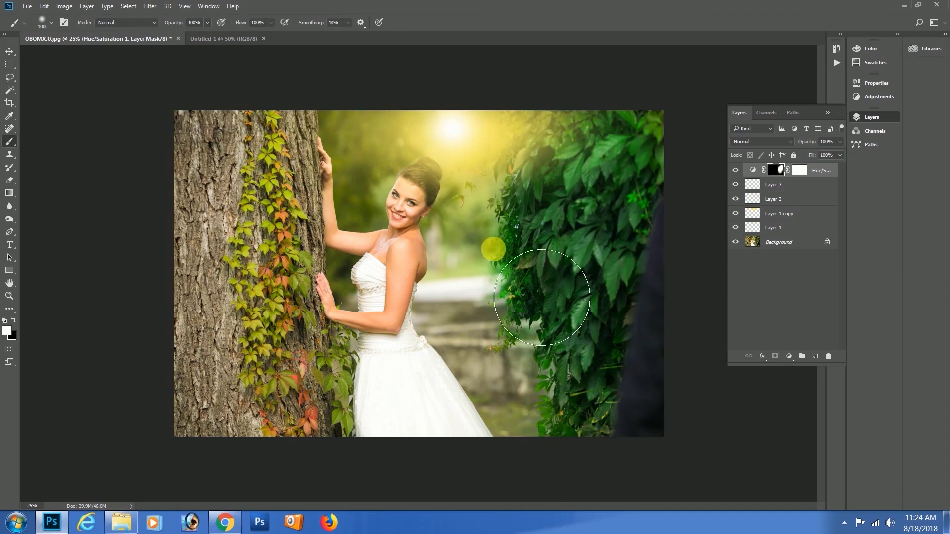
key(ctrl+plus)
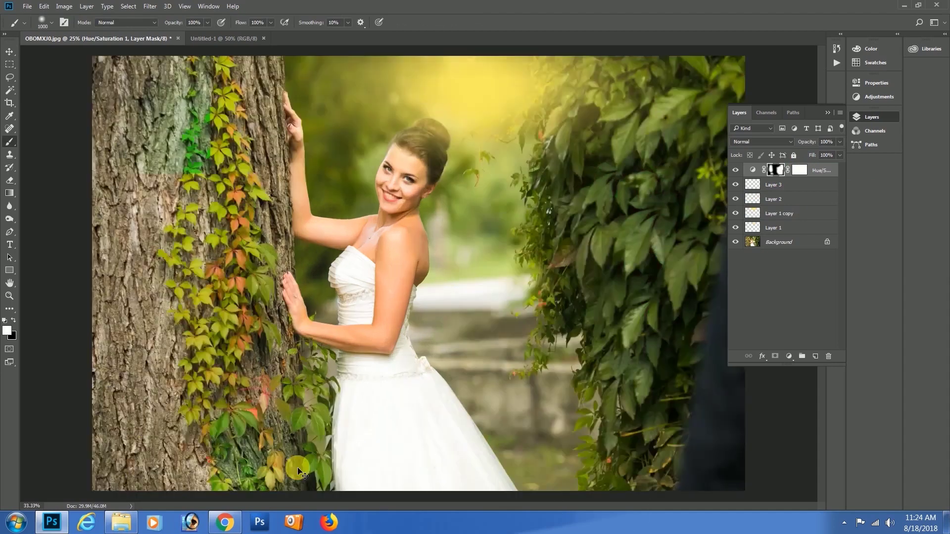
key(ctrl+plus)
key(bracketleft)
key(bracketleft)
key(bracketleft)
mouse_move(243, 471)
mouse_down()
mouse_move(337, 267)
mouse_move(279, 210)
mouse_up()
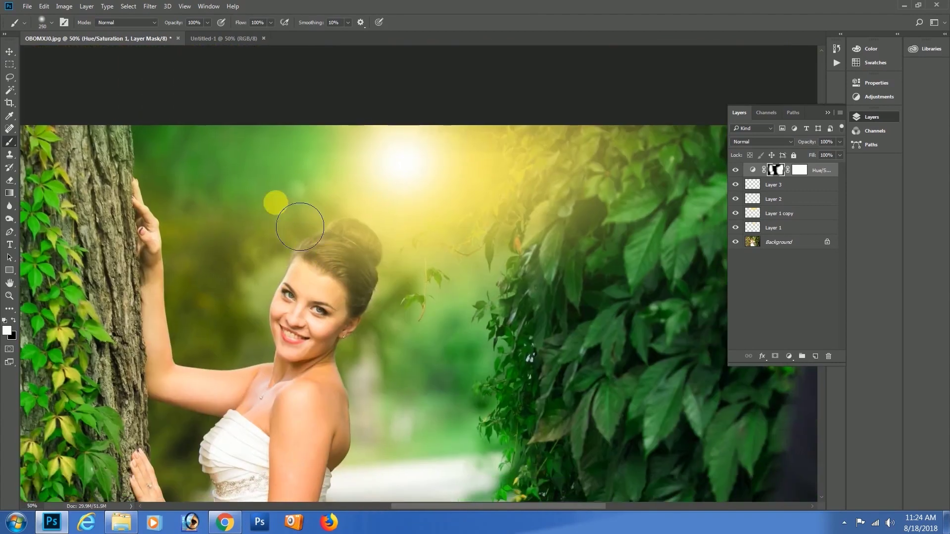
key(bracketleft)
key(bracketleft)
key(bracketleft)
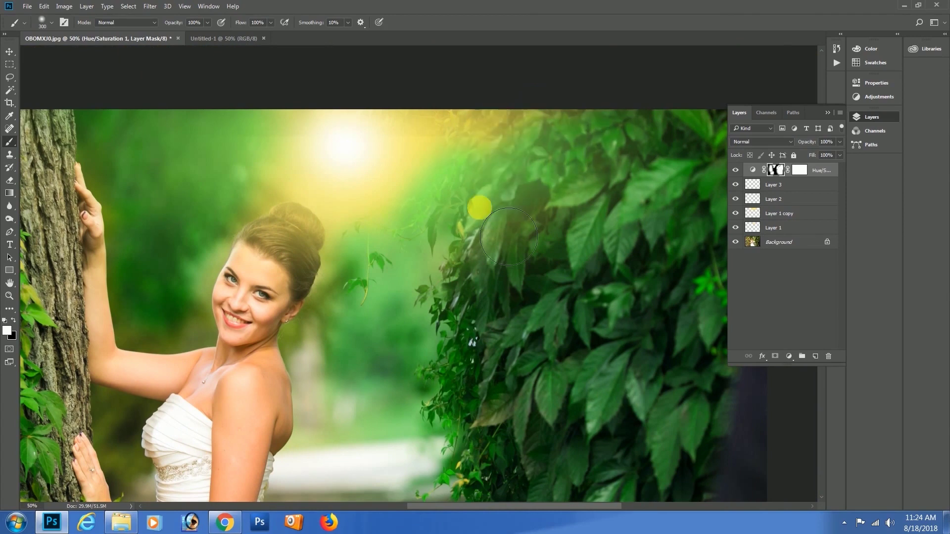
scroll(449, 304, down, 5)
scroll(586, 452, down, 3)
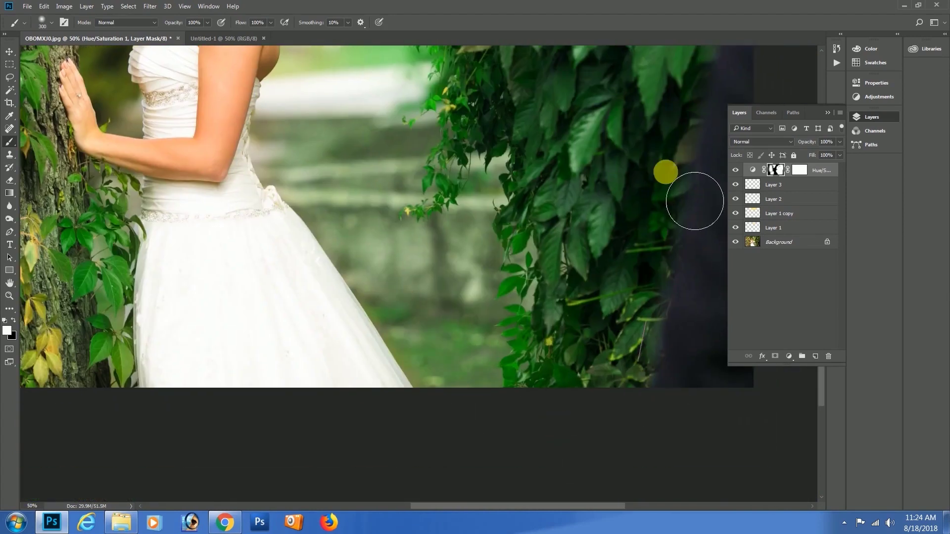
key(ctrl+minus)
key(ctrl+minus)
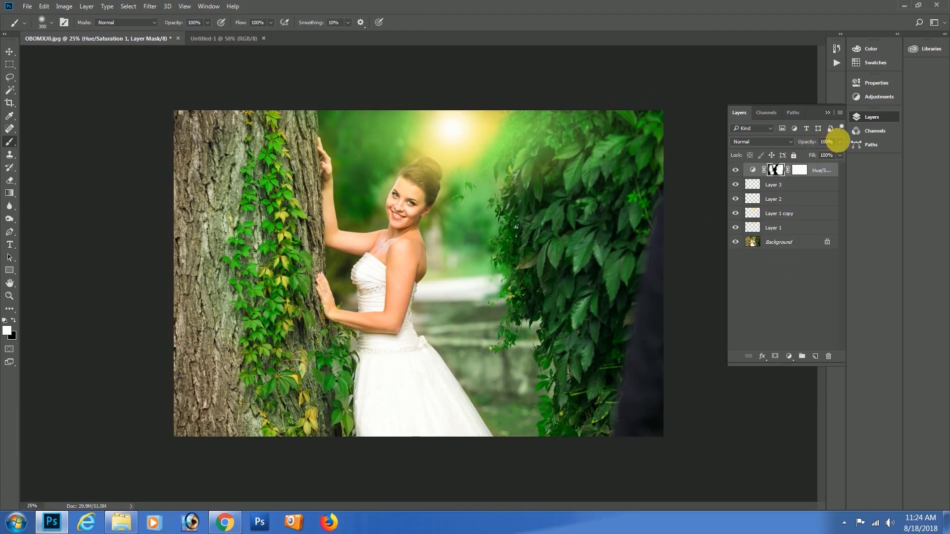
Set Hue/Saturation 1 to 75% opacity and move it below Layer 2 and Layer 3.
drag(830, 151, 828, 178)
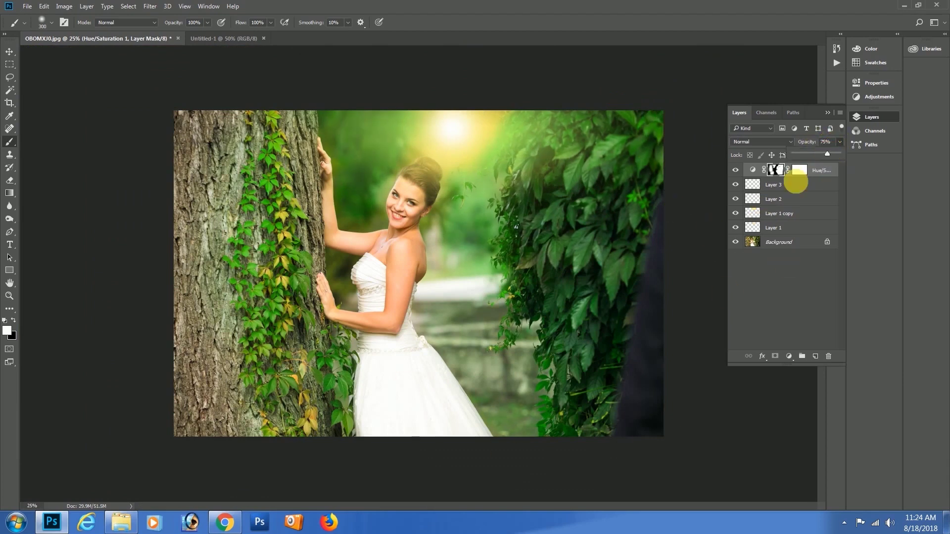
click(827, 177)
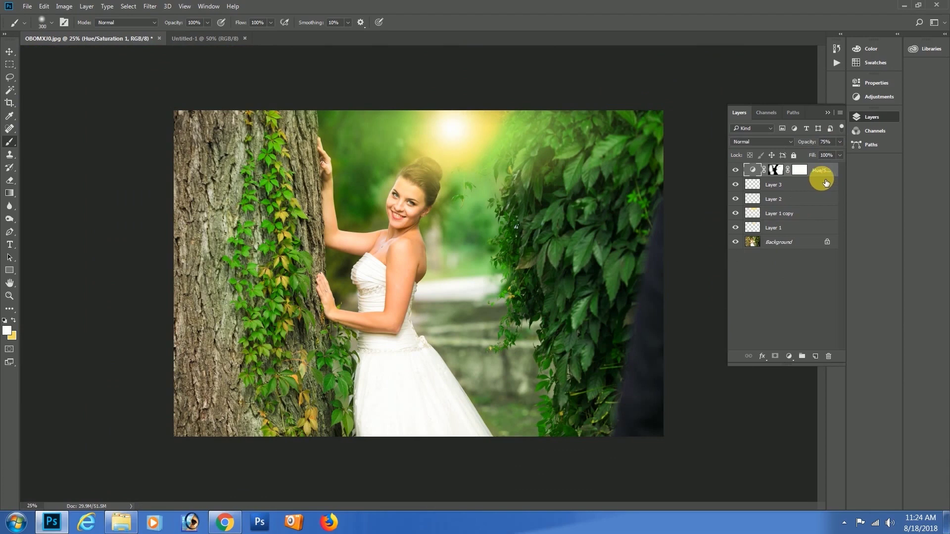
key(ctrl+bracketleft)
key(ctrl+bracketleft)
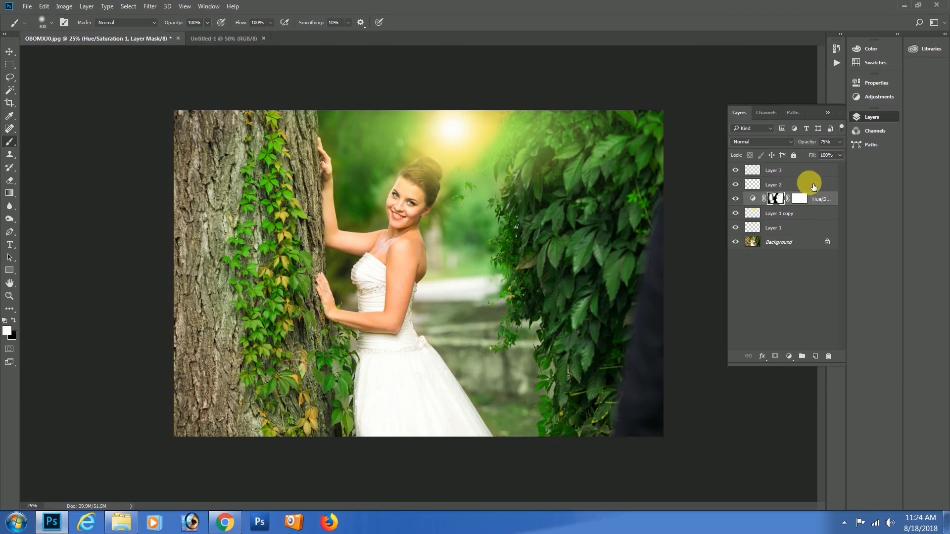
key(ctrl+bracketleft)
key(ctrl+bracketleft)
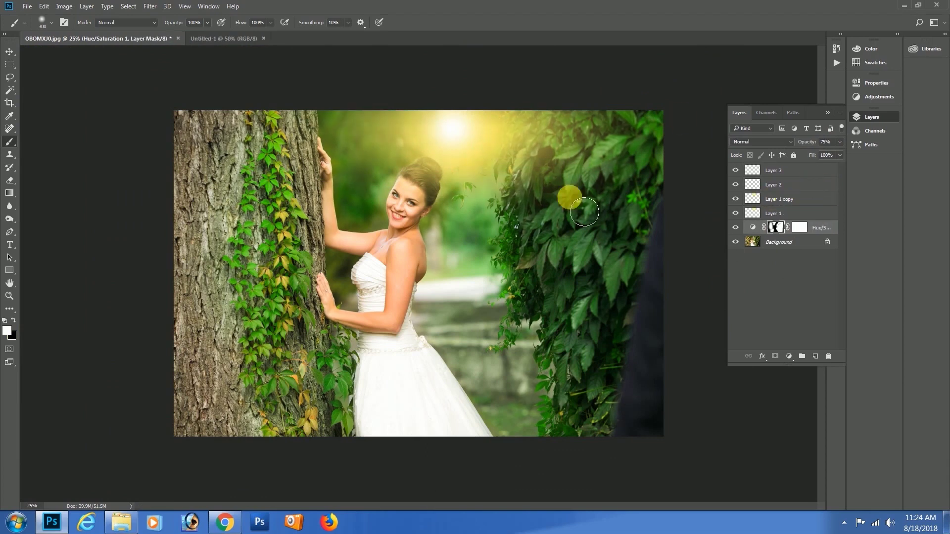